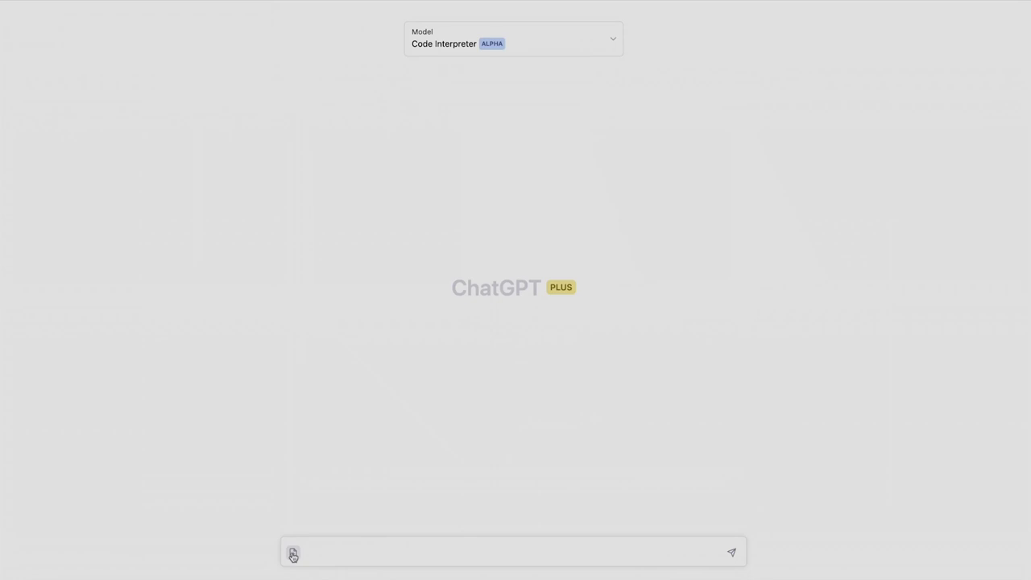
Step: Upload the neomodernist Python icon image and ask to make it grayscale, then tint it light green
{"action": "left_click", "coordinate": [320, 108]}
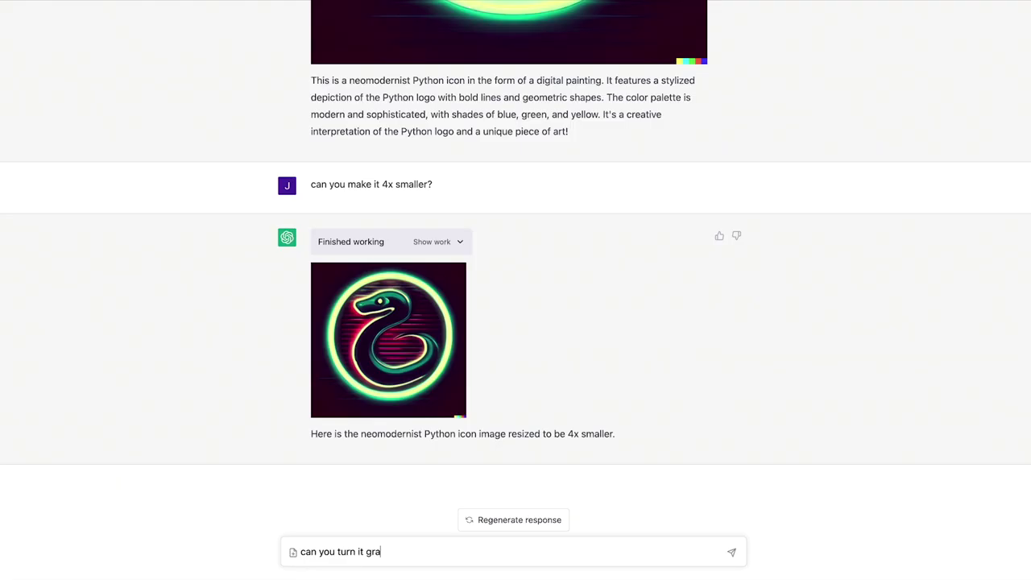
{"action": "type", "text": "yscale?"}
{"action": "key", "text": "Return"}
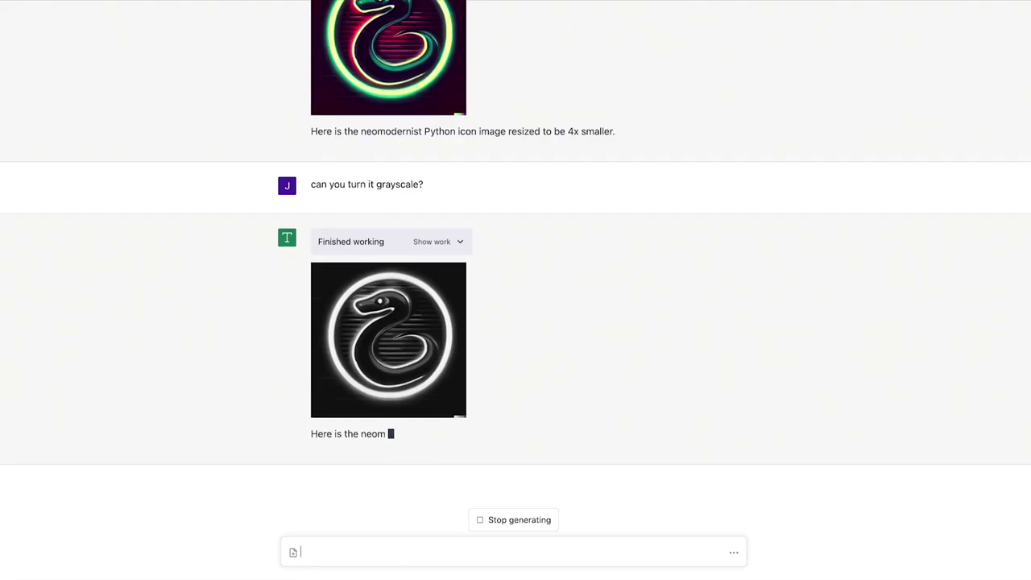
{"action": "key", "text": "Return"}
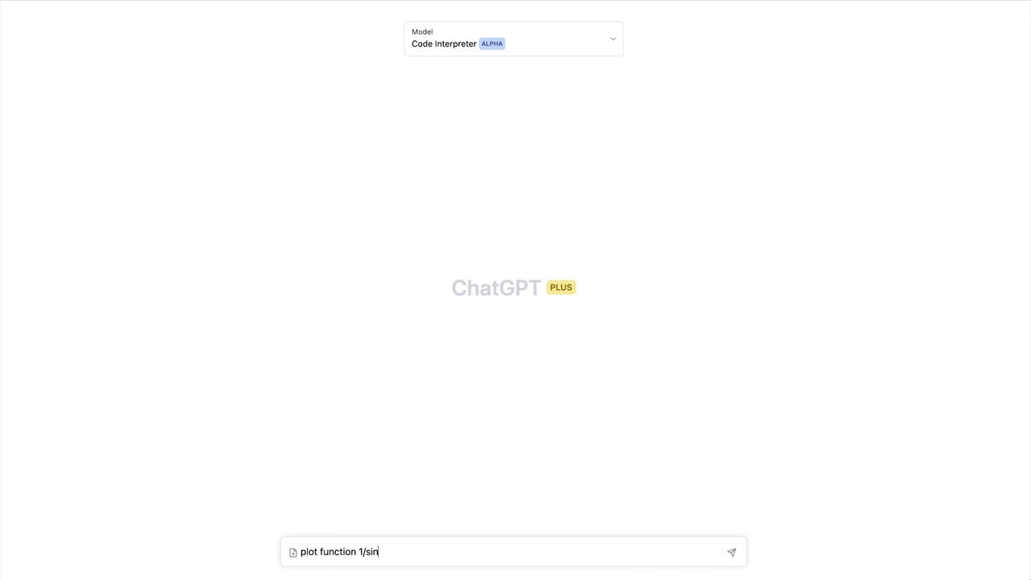
Step: Ask Code Interpreter to plot 1/sin(x), then zoom into x values between 0 and 1
{"action": "type", "text": "(x)"}
{"action": "key", "text": "Return"}
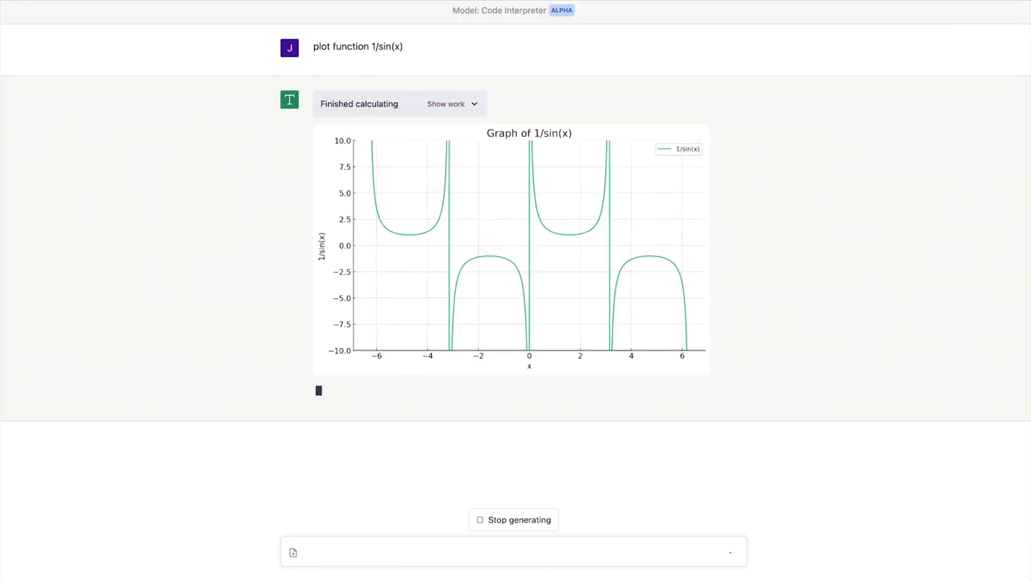
{"action": "key", "text": "Return"}
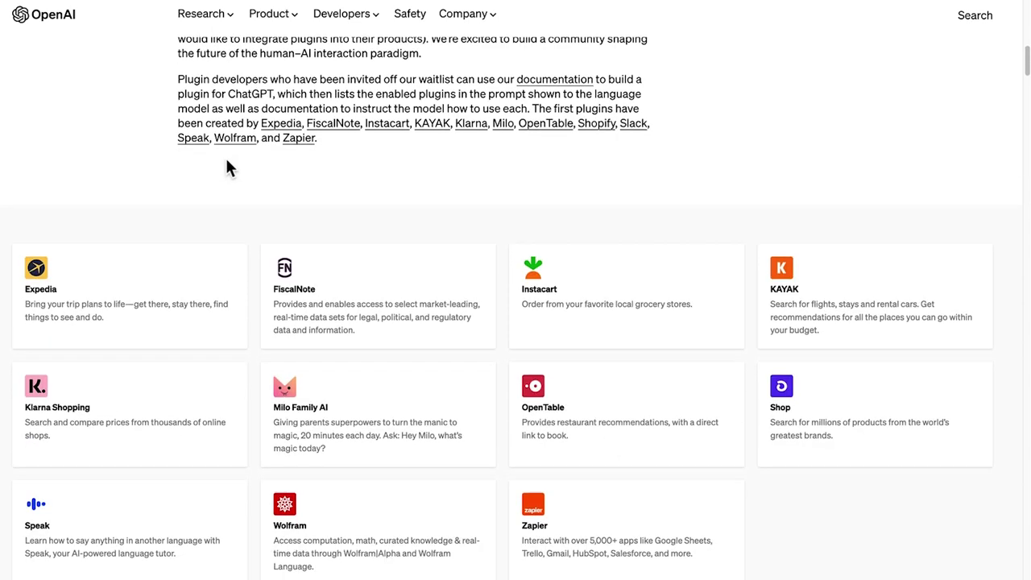
Step: Read down the plugins article, highlighting the plugin developers paragraph and the Browsing heading
{"action": "scroll", "coordinate": [228, 166], "scroll_direction": "down", "scroll_amount": 1}
{"action": "left_click_drag", "start_coordinate": [178, 57], "coordinate": [308, 54]}
{"action": "scroll", "coordinate": [532, 161], "scroll_direction": "down", "scroll_amount": 8}
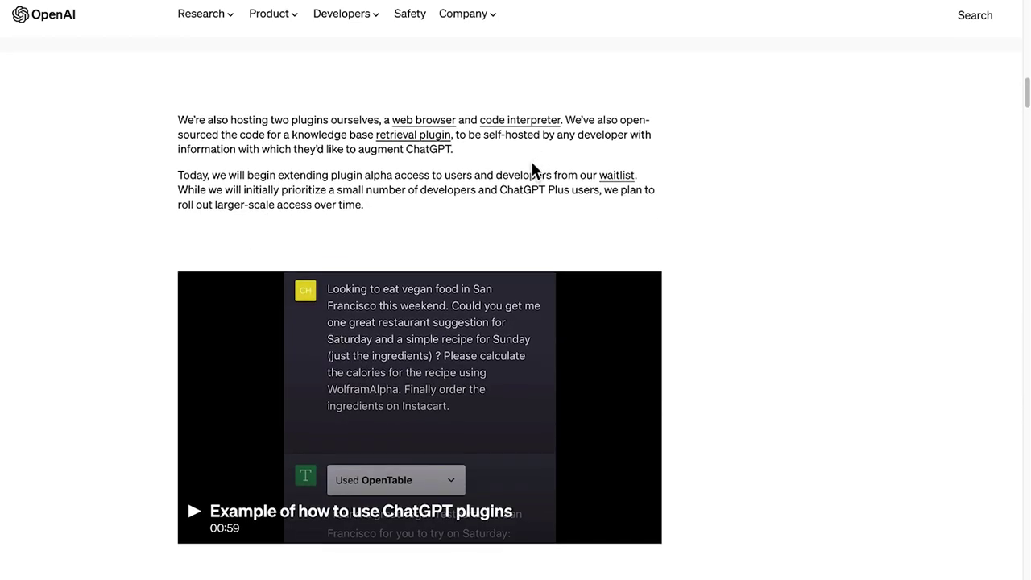
{"action": "left_click_drag", "start_coordinate": [573, 102], "coordinate": [381, 101]}
{"action": "scroll", "coordinate": [170, 219], "scroll_direction": "down", "scroll_amount": 3}
{"action": "scroll", "coordinate": [162, 231], "scroll_direction": "down", "scroll_amount": 15}
{"action": "left_click_drag", "start_coordinate": [171, 198], "coordinate": [282, 197]}
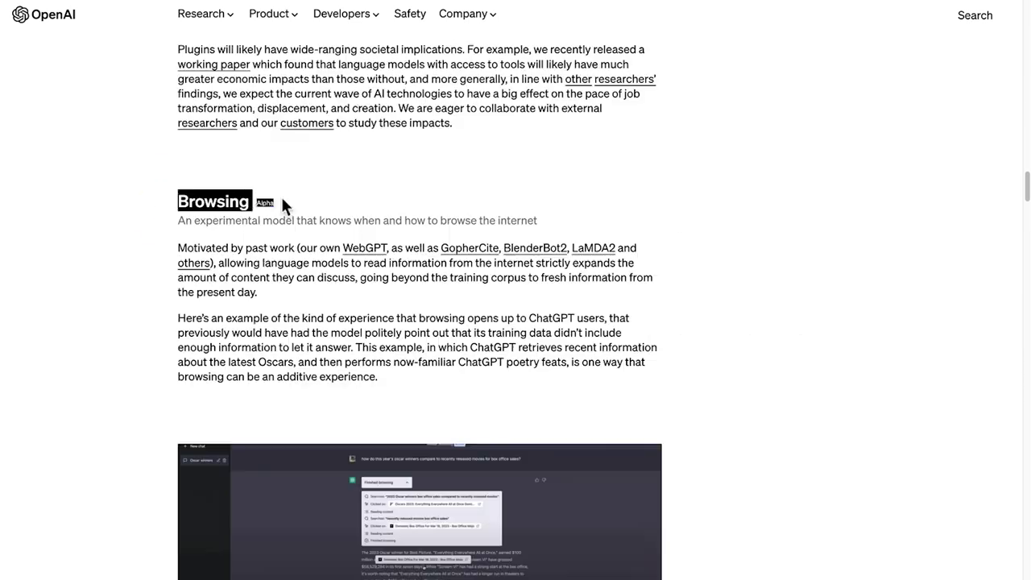
{"action": "left_click", "coordinate": [151, 218]}
Step: Continue through the article, highlighting the Retrieval and Third-party plugins headings
{"action": "scroll", "coordinate": [151, 219], "scroll_direction": "down", "scroll_amount": 10}
{"action": "scroll", "coordinate": [153, 230], "scroll_direction": "down", "scroll_amount": 10}
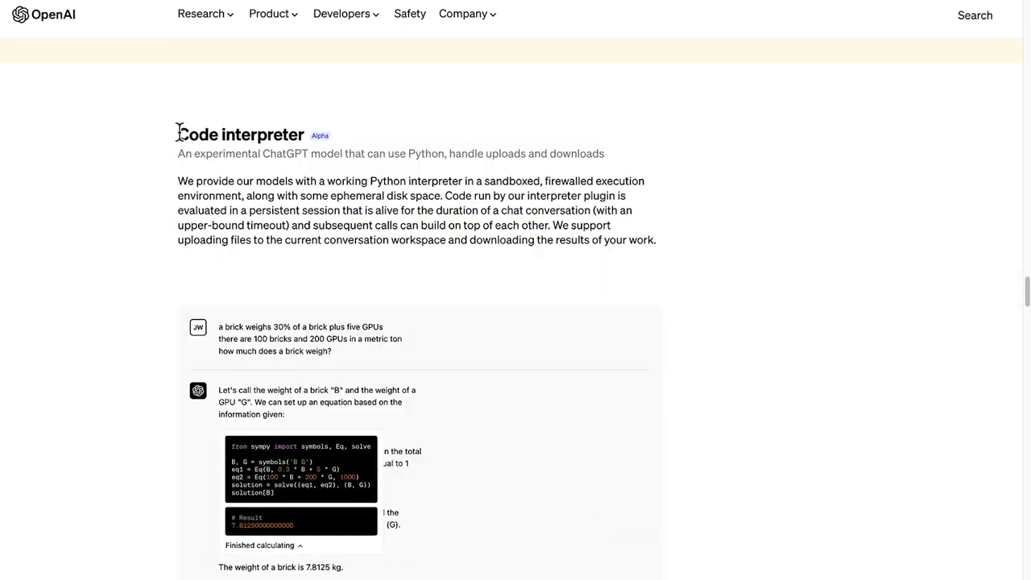
{"action": "scroll", "coordinate": [138, 261], "scroll_direction": "down", "scroll_amount": 12}
{"action": "left_click_drag", "start_coordinate": [171, 203], "coordinate": [253, 202]}
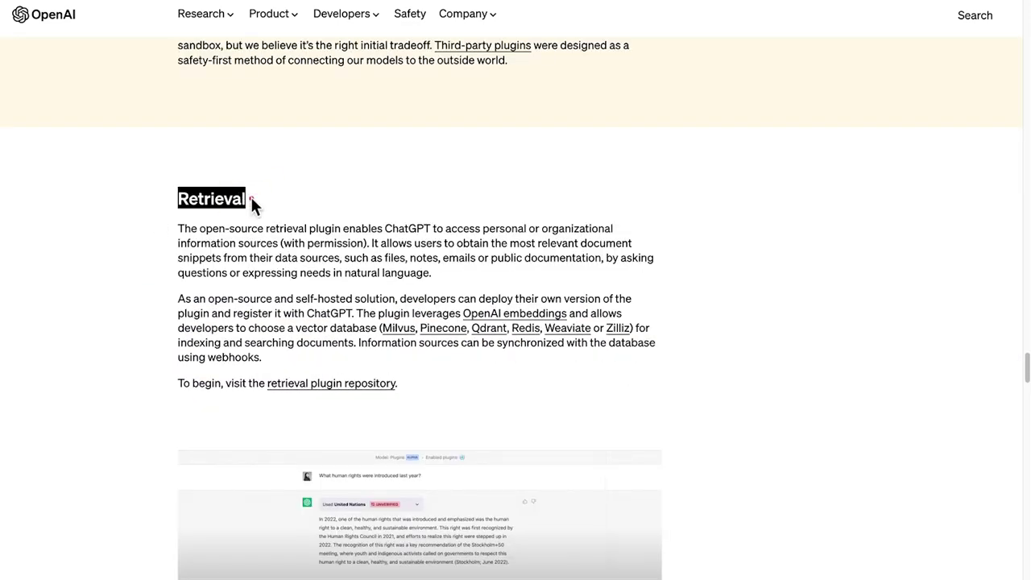
{"action": "scroll", "coordinate": [161, 258], "scroll_direction": "down", "scroll_amount": 10}
{"action": "left_click_drag", "start_coordinate": [159, 252], "coordinate": [329, 249]}
{"action": "scroll", "coordinate": [112, 282], "scroll_direction": "down", "scroll_amount": 12}
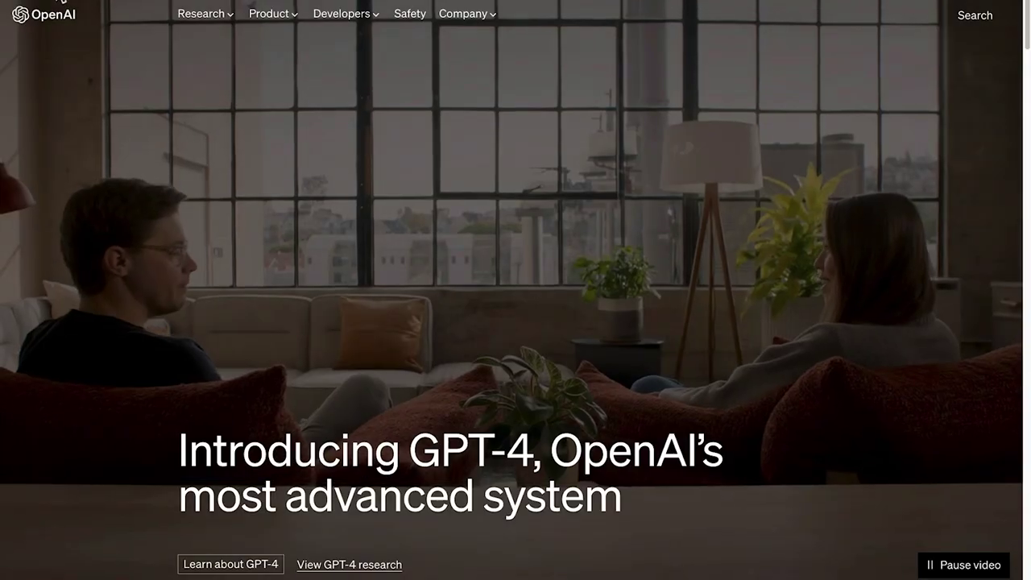
Step: Fill in the waitlist name and email fields and choose Australia as country of residence
{"action": "scroll", "coordinate": [357, 376], "scroll_direction": "down", "scroll_amount": 15}
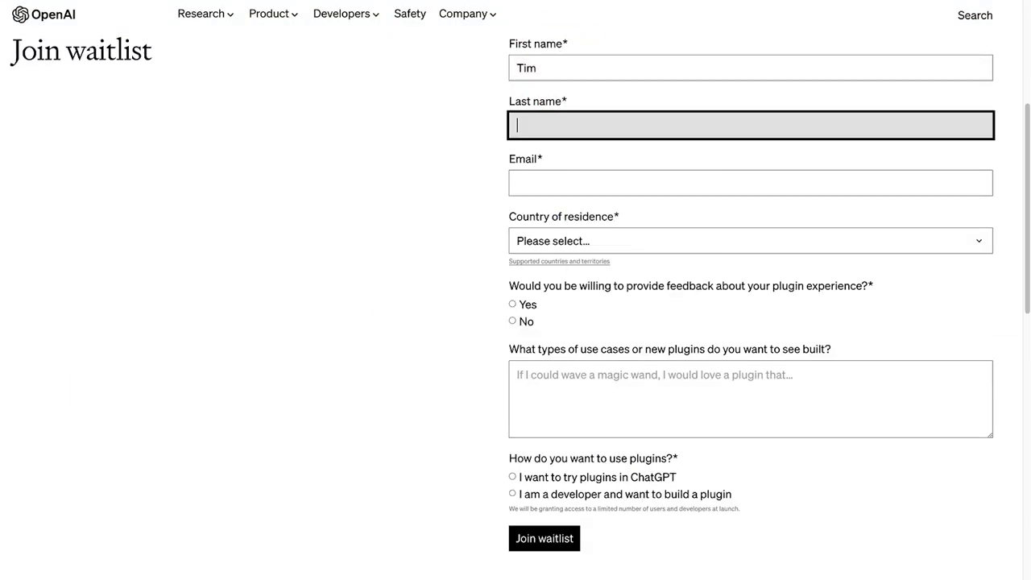
{"action": "type", "text": "Harris"}
{"action": "key", "text": "Tab"}
{"action": "type", "text": "timinparadise"}
{"action": "left_click", "coordinate": [554, 241]}
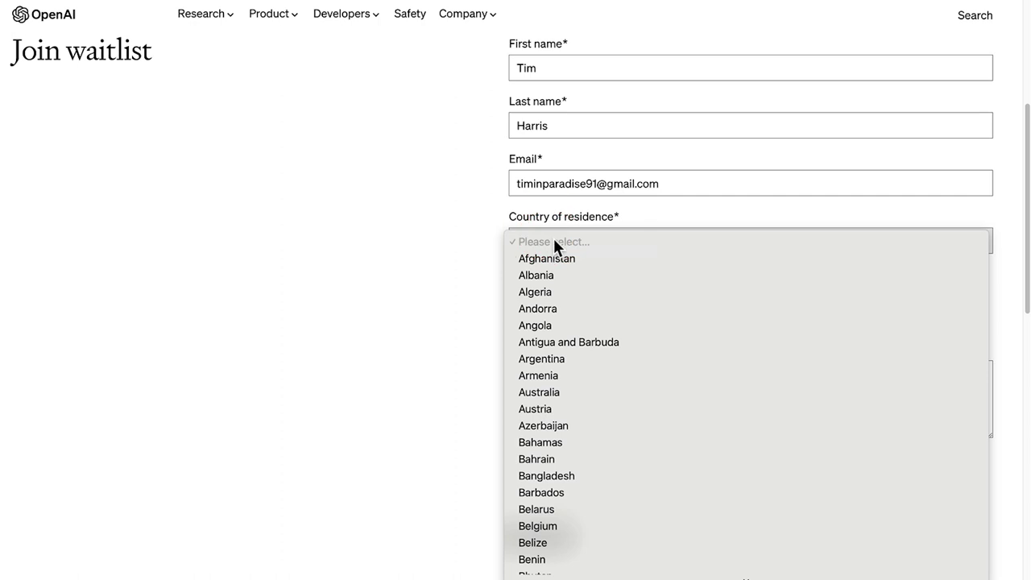
{"action": "left_click", "coordinate": [538, 383]}
Step: Agree to give feedback, choose trying plugins, Personal use and Browsing interest, and submit the form
{"action": "left_click", "coordinate": [516, 306]}
{"action": "scroll", "coordinate": [541, 366], "scroll_direction": "down", "scroll_amount": 2}
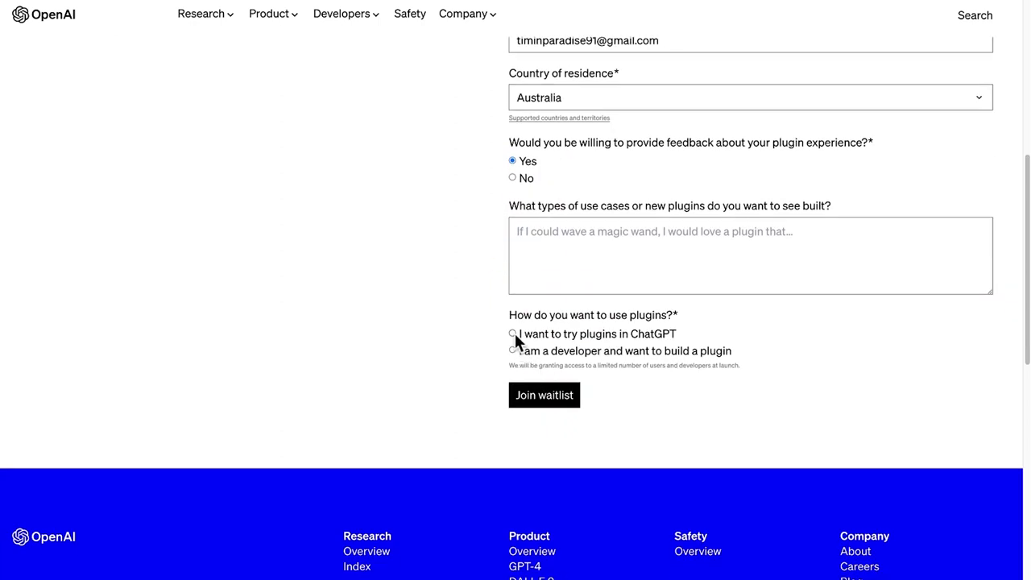
{"action": "left_click", "coordinate": [513, 332]}
{"action": "left_click", "coordinate": [512, 407]}
{"action": "left_click", "coordinate": [513, 505]}
{"action": "scroll", "coordinate": [524, 483], "scroll_direction": "down", "scroll_amount": 2}
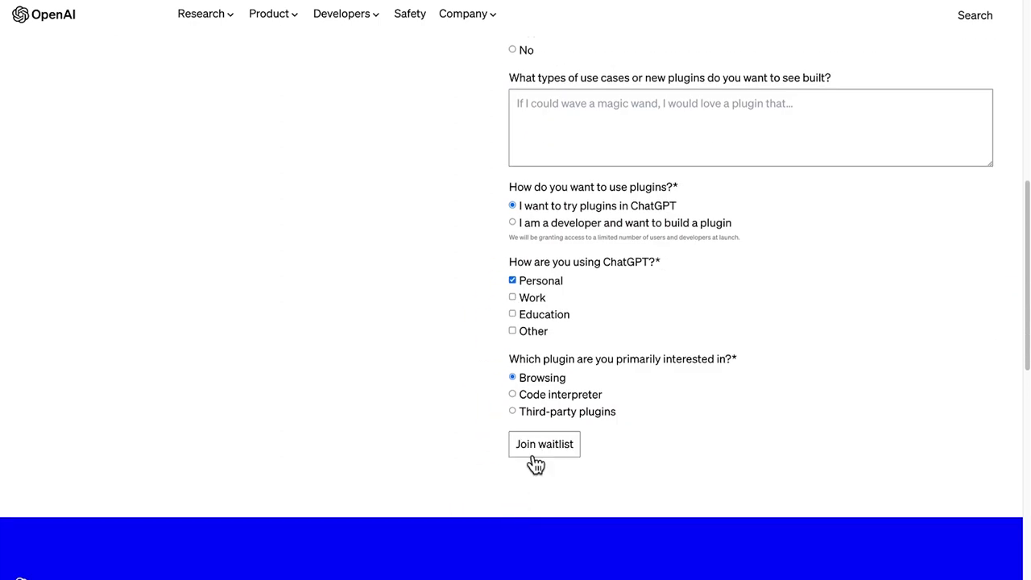
{"action": "left_click", "coordinate": [534, 456]}
{"action": "left_click", "coordinate": [687, 477]}
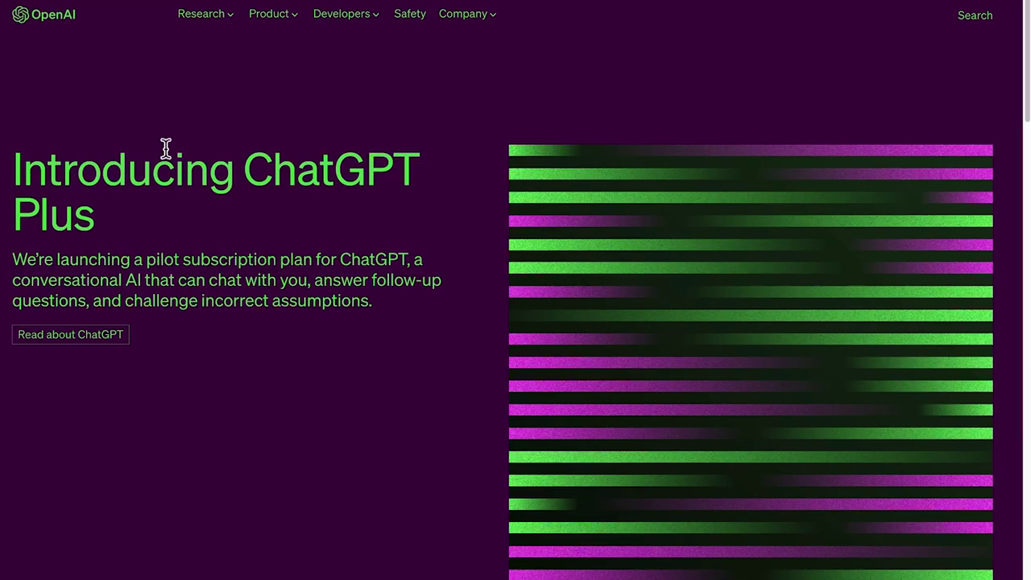
Step: Highlight the Introducing ChatGPT Plus heading and scroll through the announcement
{"action": "left_click_drag", "start_coordinate": [14, 168], "coordinate": [72, 202]}
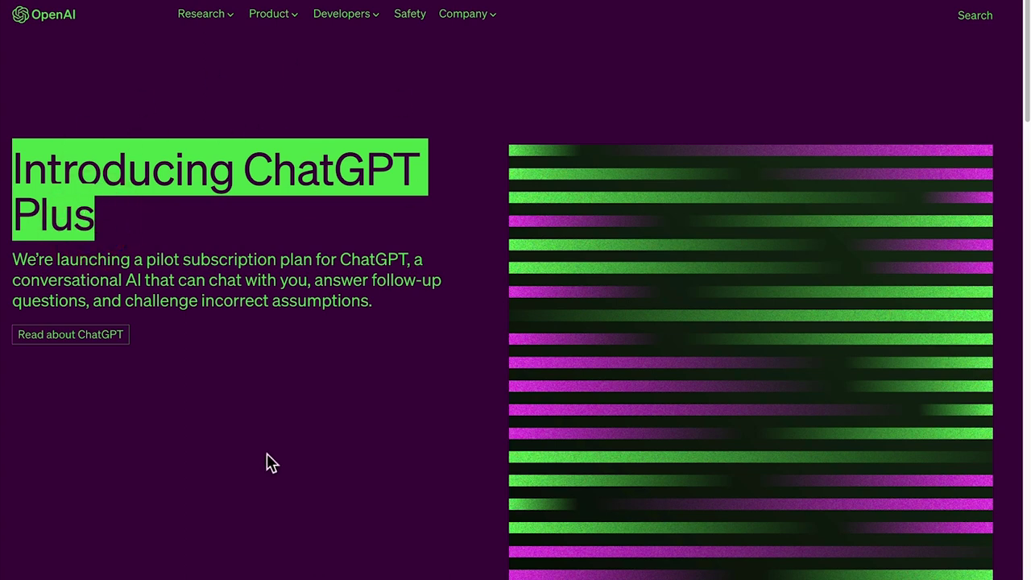
{"action": "scroll", "coordinate": [172, 341], "scroll_direction": "down", "scroll_amount": 7}
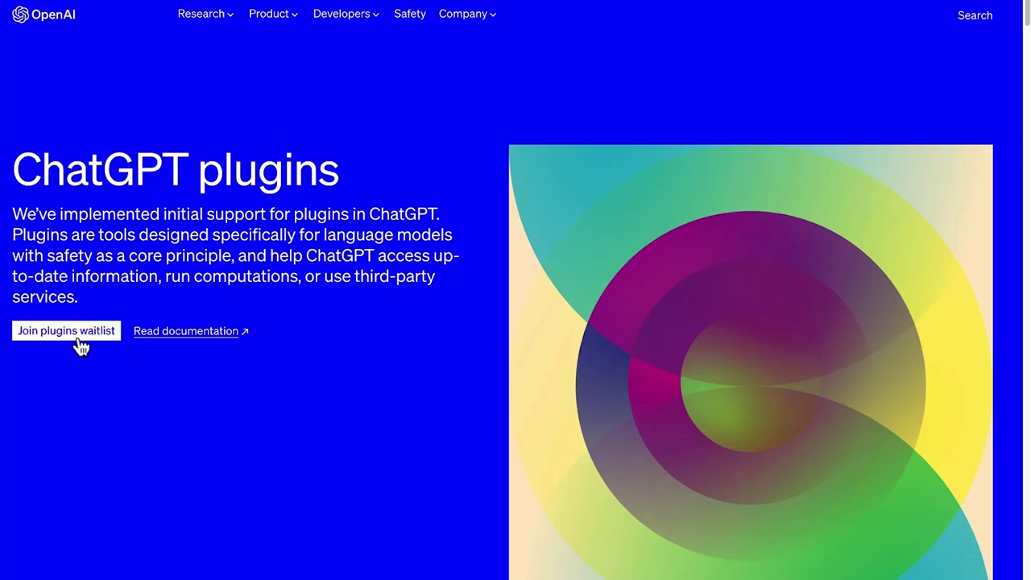
Step: Open the plugins waitlist form and submit it with the filled-in details
{"action": "left_click", "coordinate": [78, 337]}
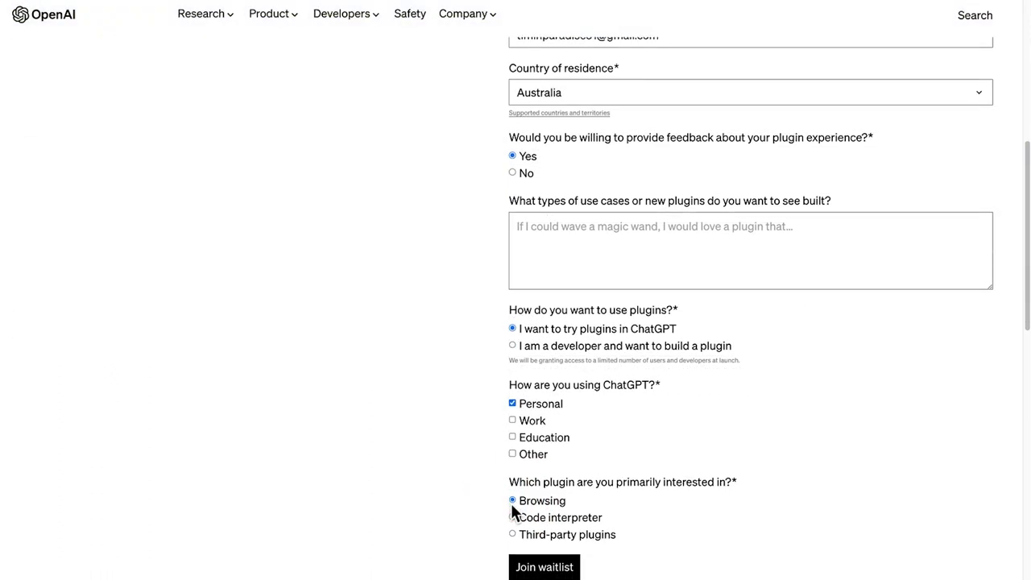
{"action": "scroll", "coordinate": [511, 506], "scroll_direction": "down", "scroll_amount": 3}
{"action": "left_click", "coordinate": [535, 458]}
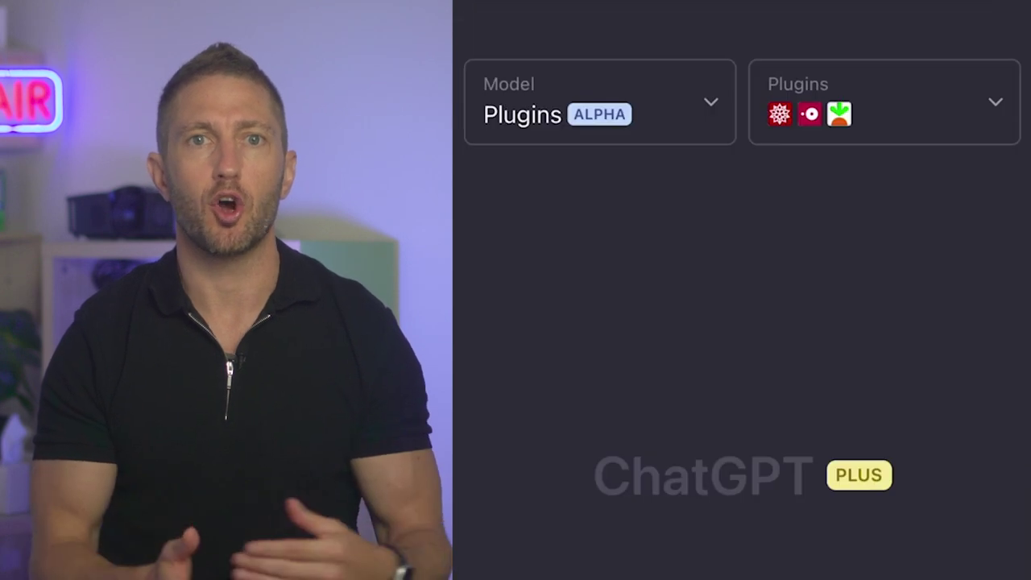
Step: Paste the vegan San Francisco restaurant and recipe request into the message box and send it
{"action": "left_click", "coordinate": [564, 546]}
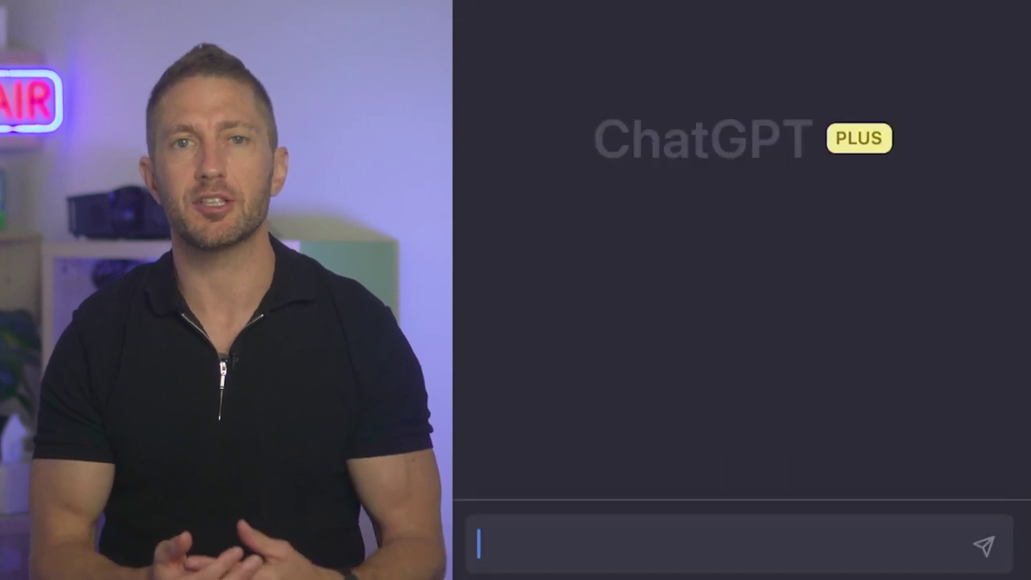
{"action": "left_click", "coordinate": [564, 546]}
{"action": "left_click", "coordinate": [527, 476]}
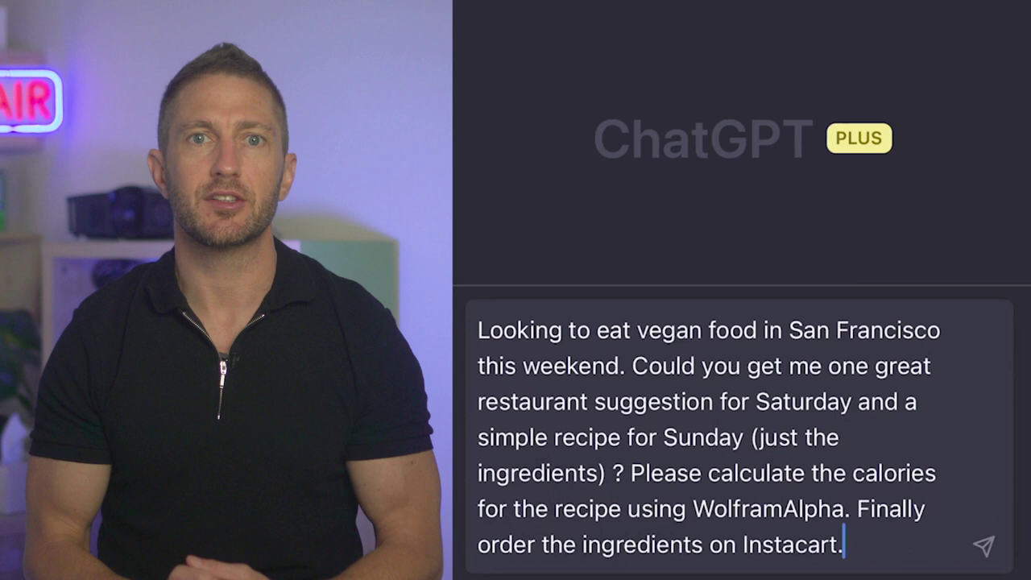
{"action": "key", "text": "Return"}
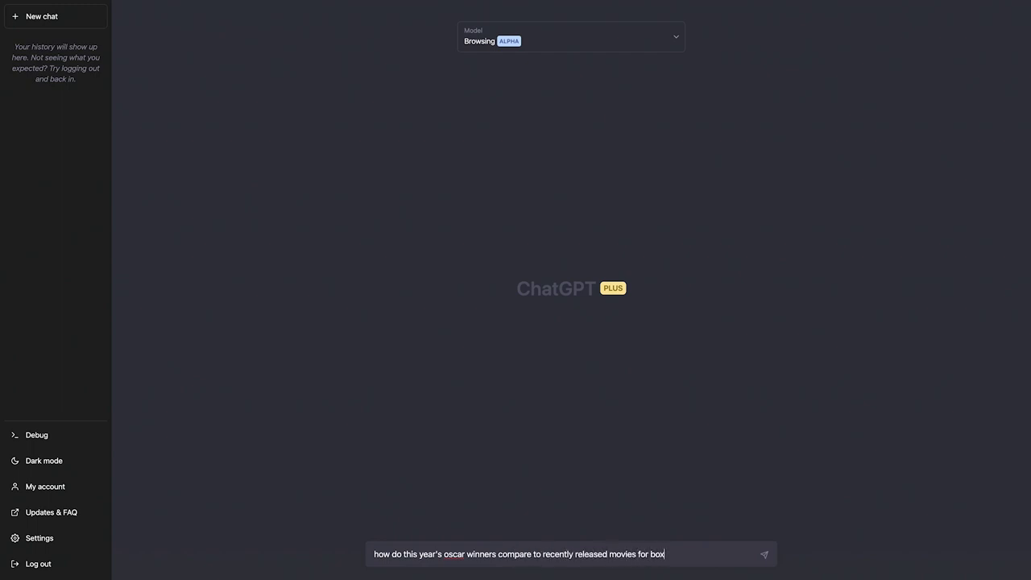
Step: Send the question on Oscar winners' box office sales and expand the browsing steps details
{"action": "type", "text": "sales?"}
{"action": "key", "text": "Return"}
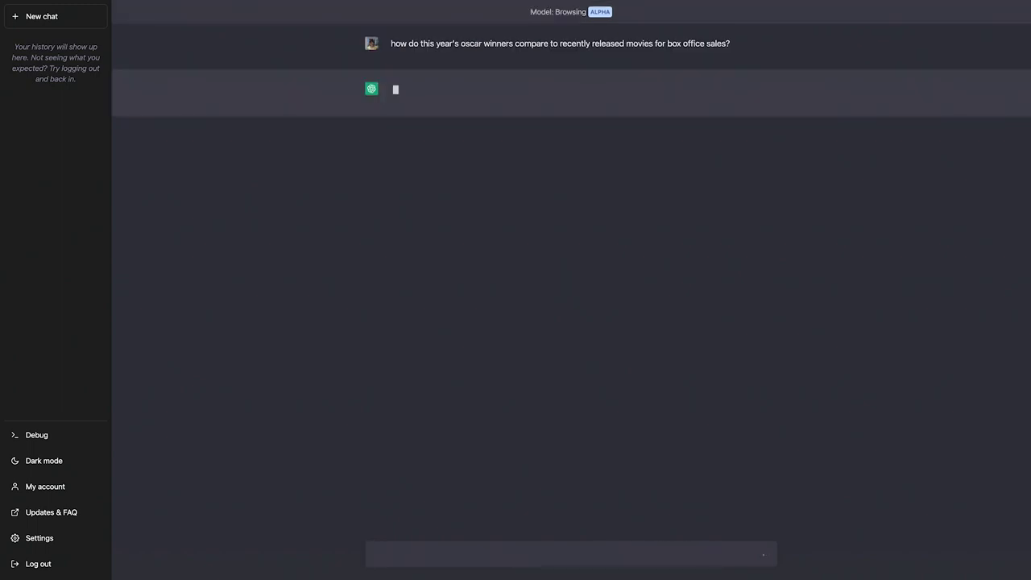
{"action": "left_click", "coordinate": [503, 95]}
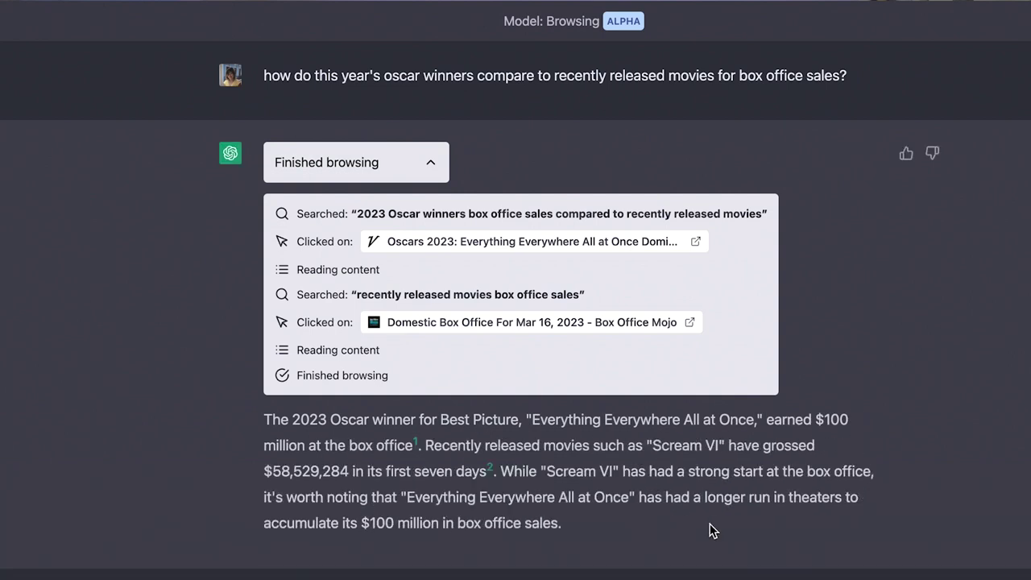
Step: Ask when the first Oscars were held and where
{"action": "mouse_move", "coordinate": [417, 444]}
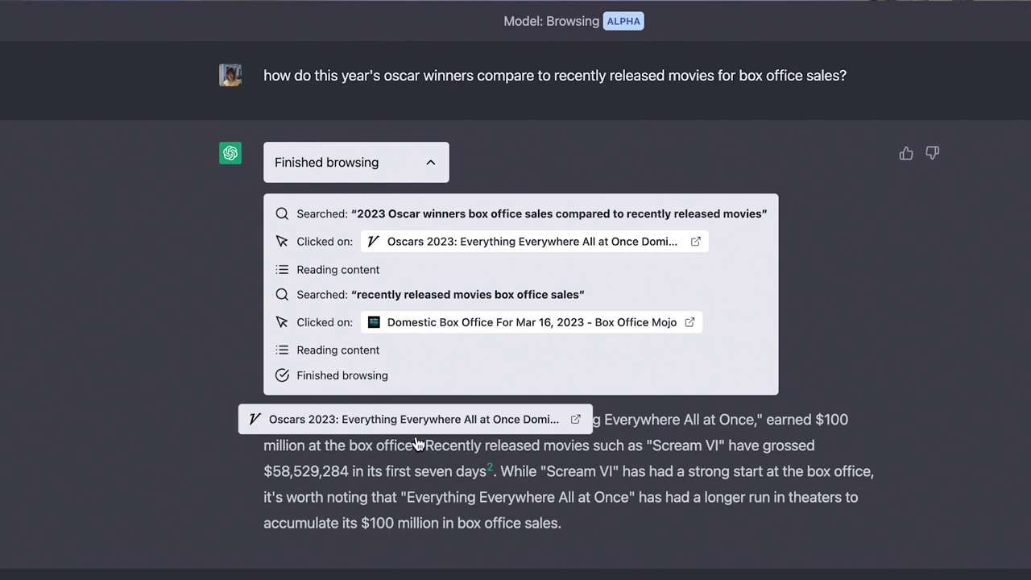
{"action": "mouse_move", "coordinate": [492, 473]}
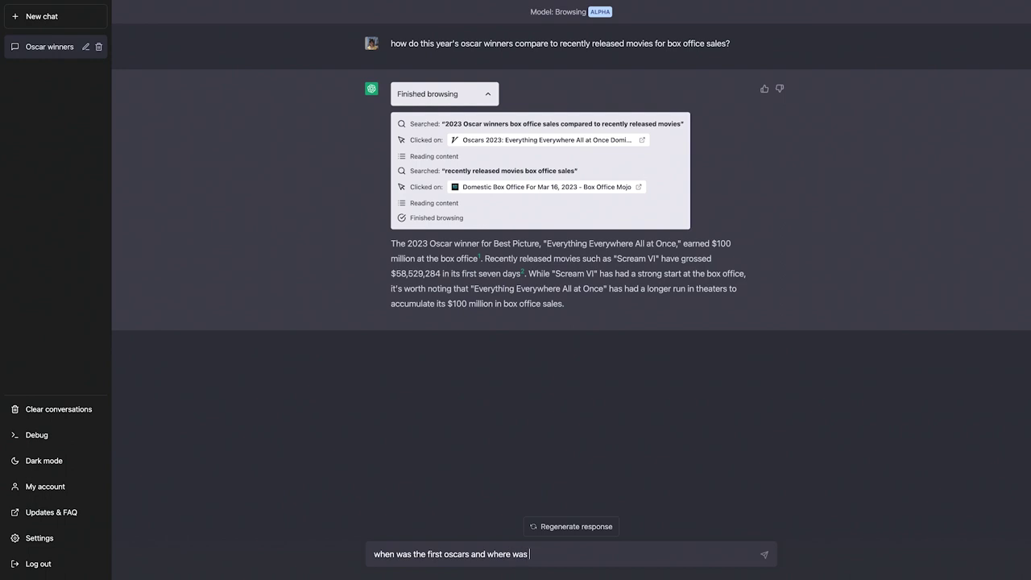
{"action": "key", "text": "Return"}
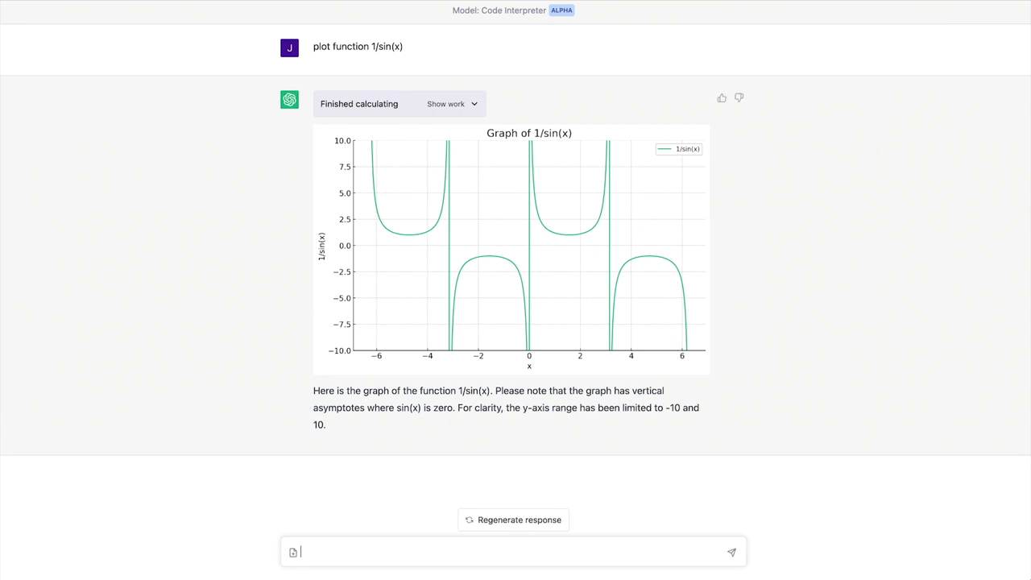
Step: Ask to zoom into x values between 0 and 1, then plot a tangent line at x=0.3
{"action": "type", "text": "zoom in to range of x values between 0 and 1"}
{"action": "key", "text": "Return"}
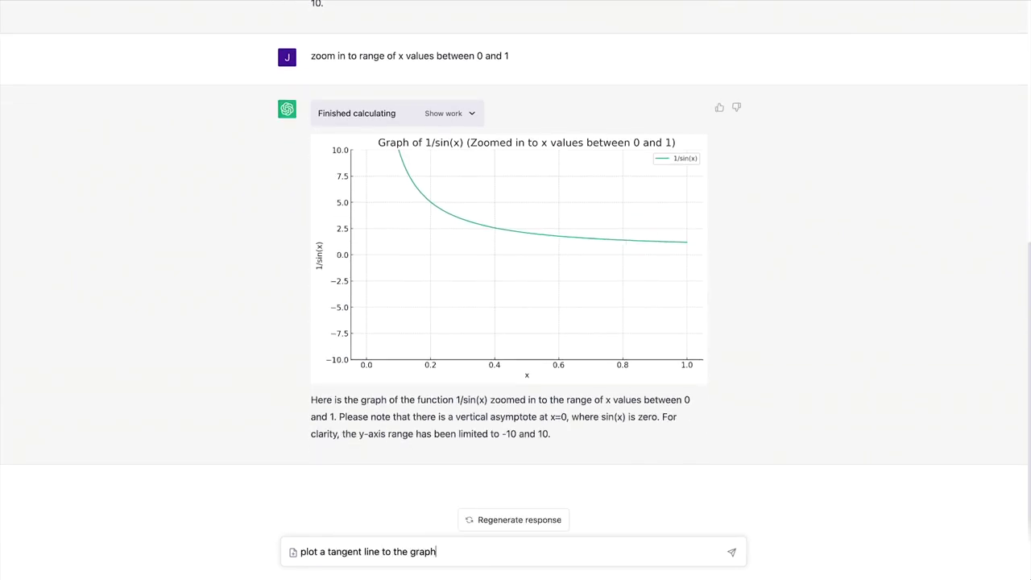
{"action": "type", "text": "=0.3"}
{"action": "key", "text": "Return"}
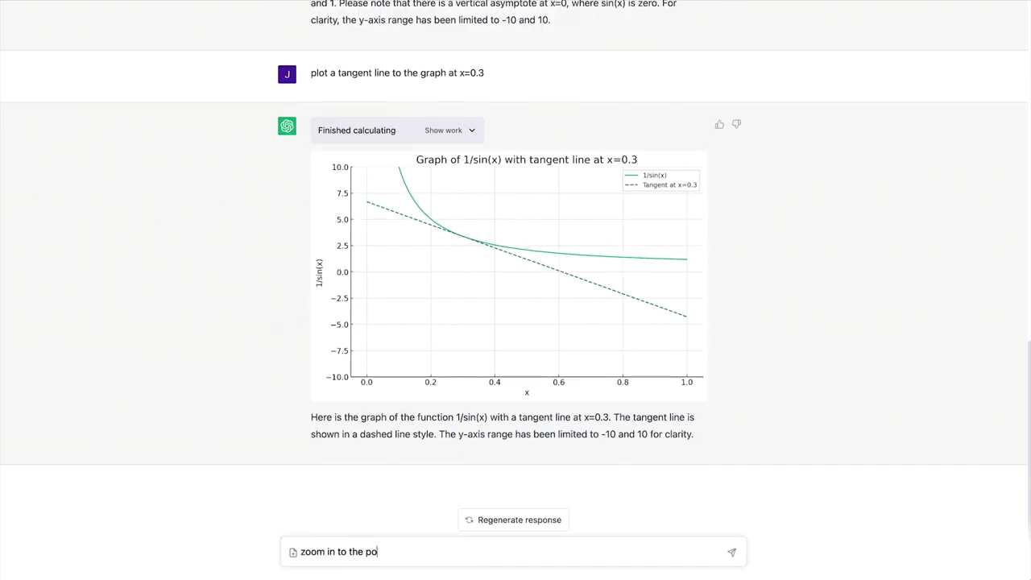
Step: Ask to zoom in on the point of tangency
{"action": "type", "text": "ncy"}
{"action": "key", "text": "Return"}
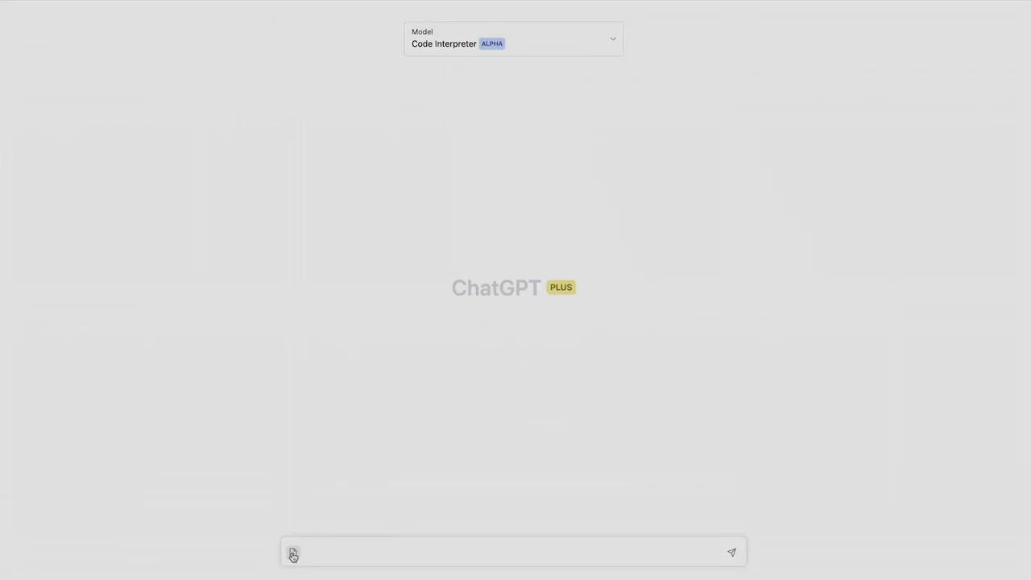
{"action": "left_click", "coordinate": [293, 553]}
Step: Upload music.csv and ask what columns the dataset has
{"action": "left_click", "coordinate": [279, 117]}
{"action": "left_click", "coordinate": [716, 450]}
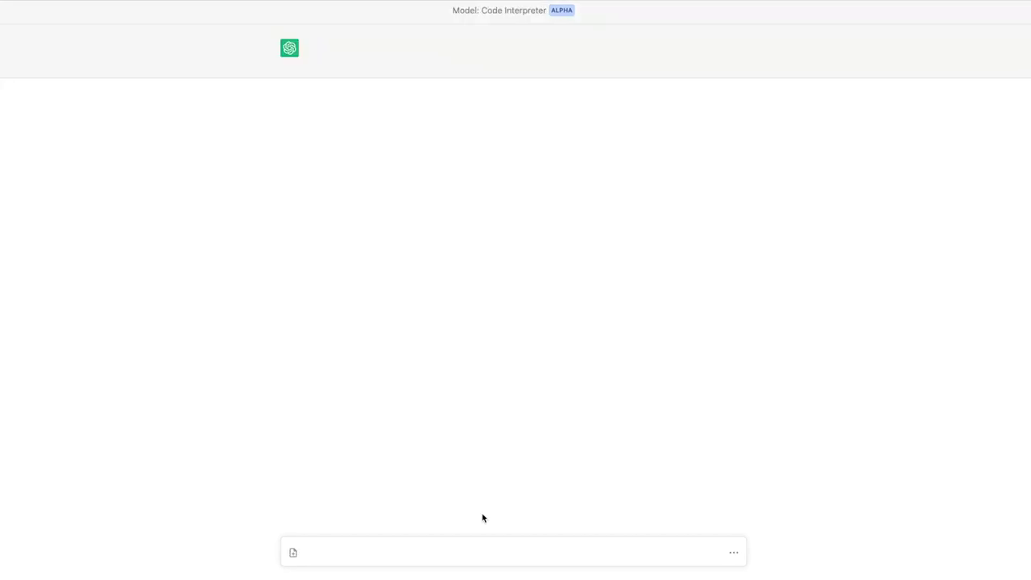
{"action": "type", "text": "what are the columns of this dataset?"}
{"action": "key", "text": "Return"}
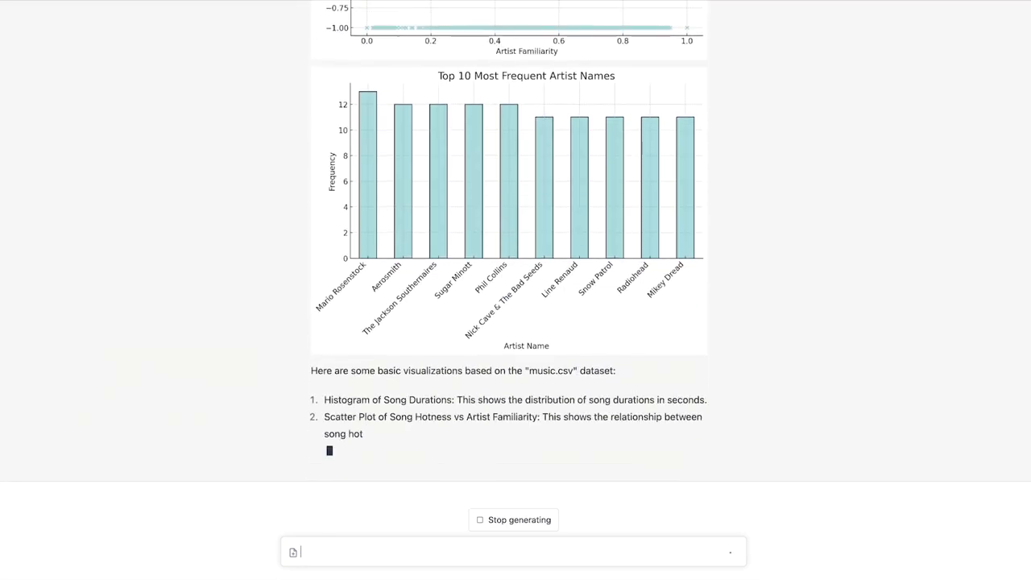
Step: Request the year correlation analysis excluding year 0, then ask for a plot of it
{"action": "type", "text": "now let's do the following analysis: - let's exclude year 0 - let's consider only years with over 100 songs  from that set of years, let's find a quantity that is the most positively correlat"}
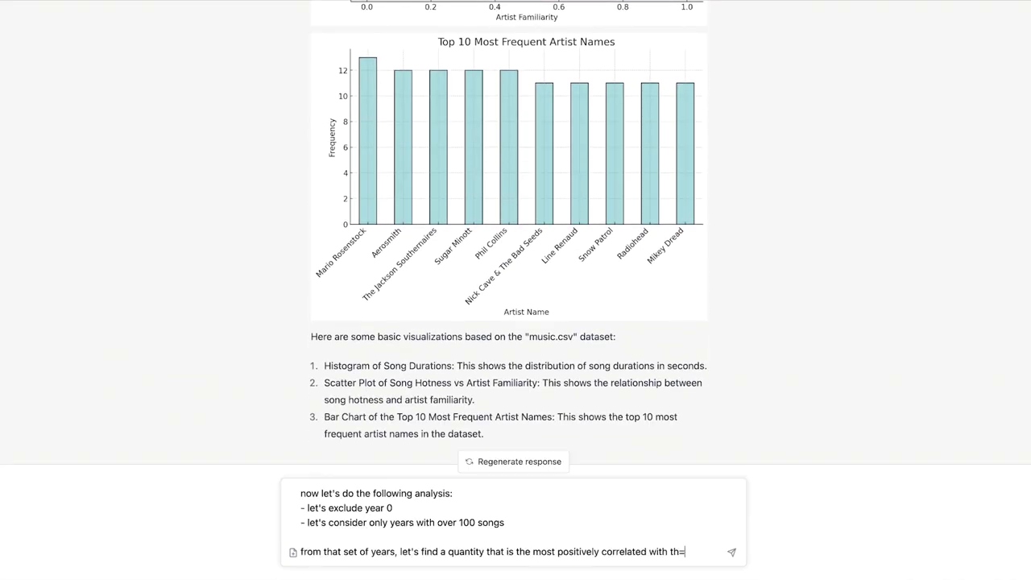
{"action": "key", "text": "Return"}
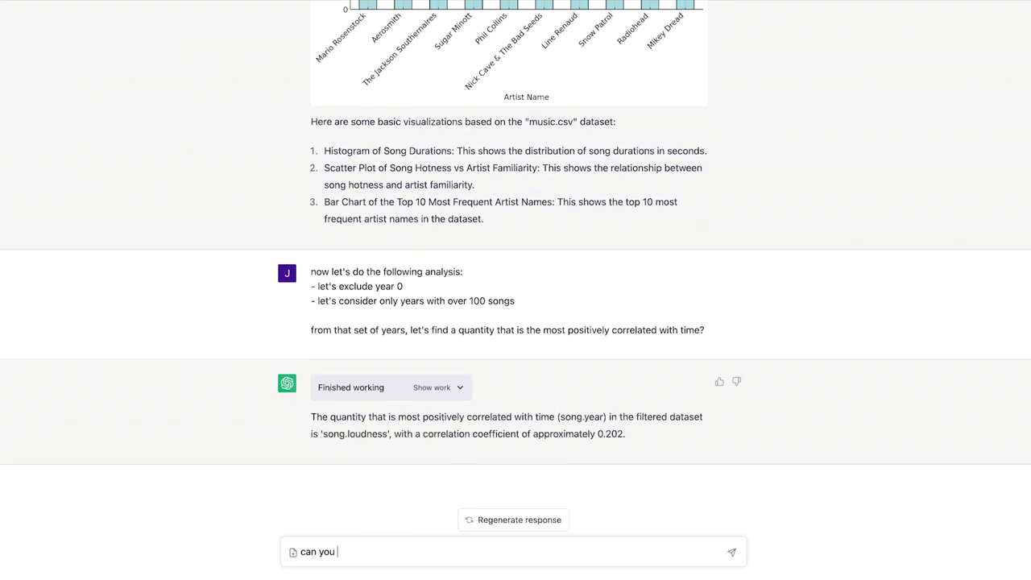
{"action": "type", "text": "can you plot that?"}
{"action": "key", "text": "Return"}
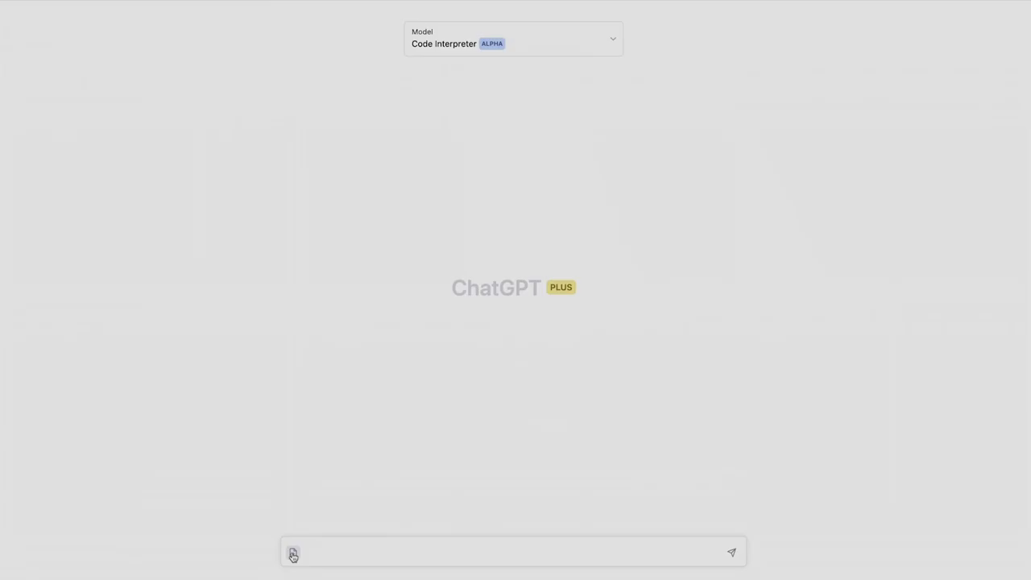
Step: Upload the DALL·E painting image and ask to make it 4x smaller and grayscale
{"action": "left_click", "coordinate": [294, 555]}
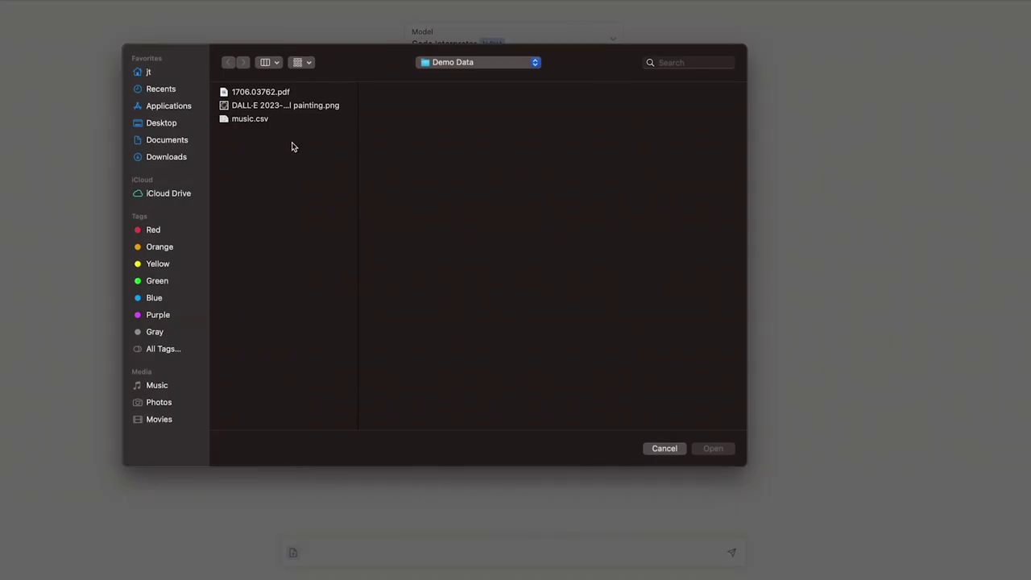
{"action": "left_click", "coordinate": [311, 106]}
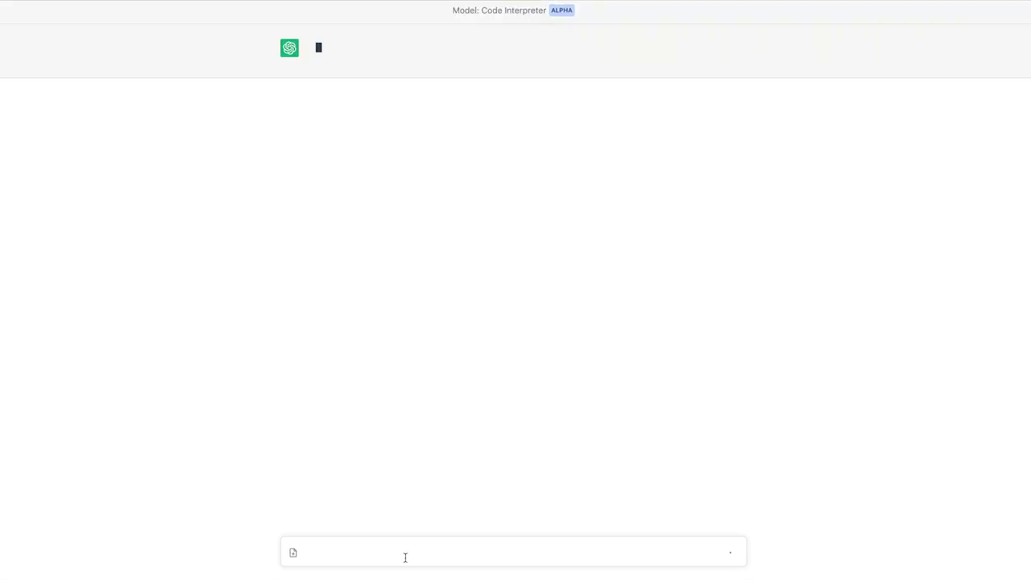
{"action": "type", "text": "make it 4x smaller"}
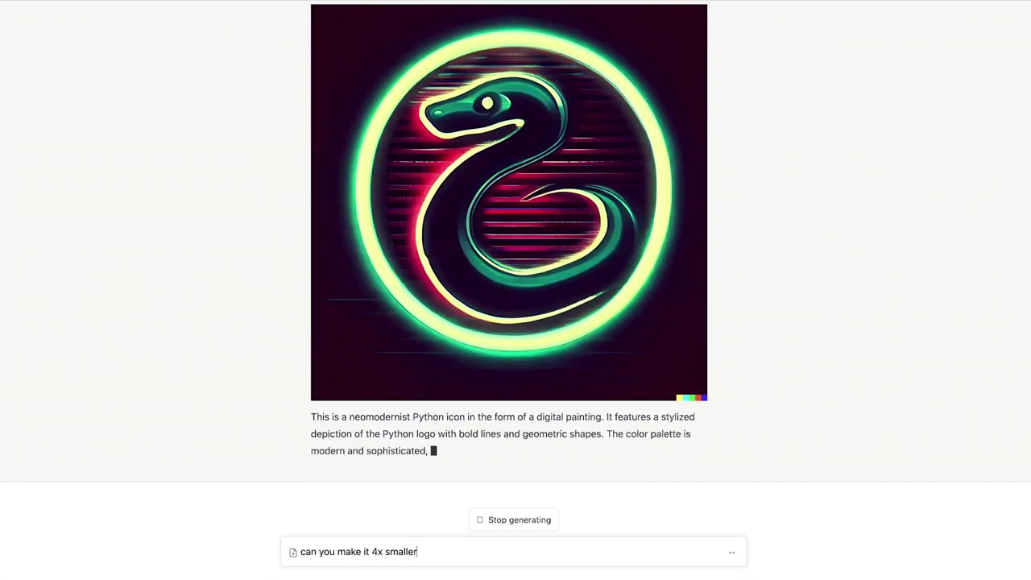
{"action": "key", "text": "Return"}
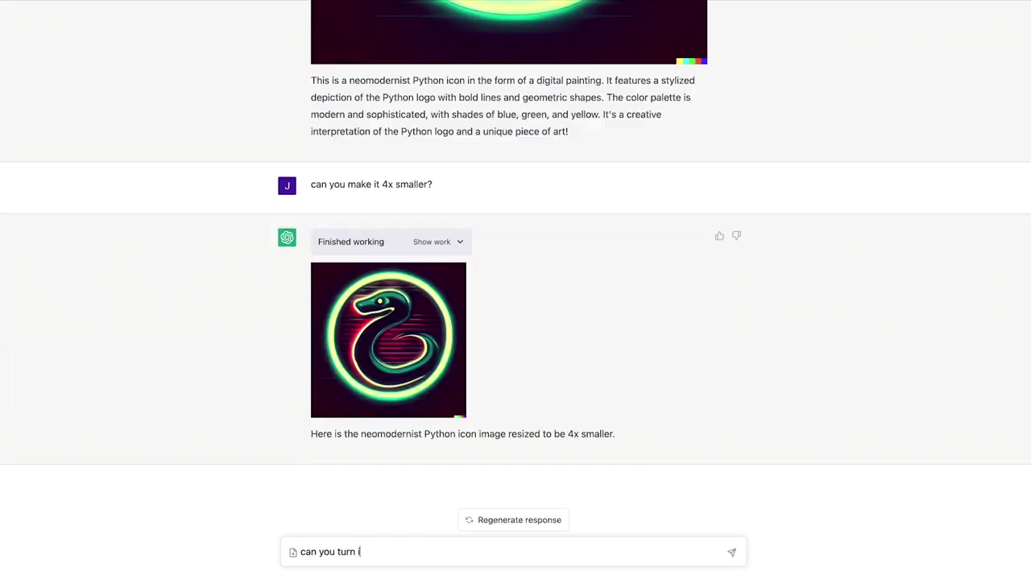
{"action": "type", "text": "t grayscale?"}
{"action": "key", "text": "Return"}
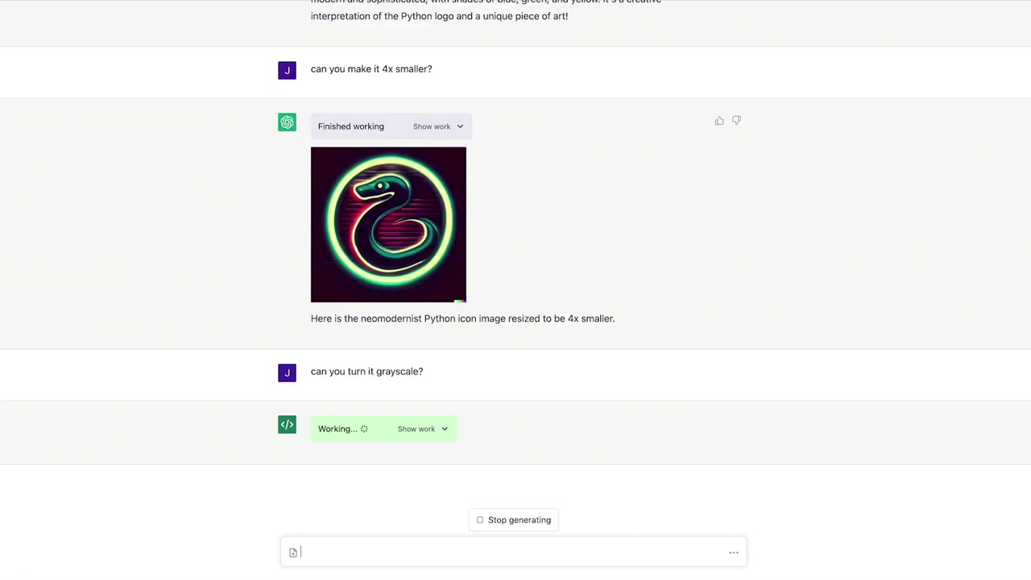
Step: Ask to isolate the foreground with OpenCV and request a download link for the image
{"action": "type", "text": "now use opencv to select foreground onl"}
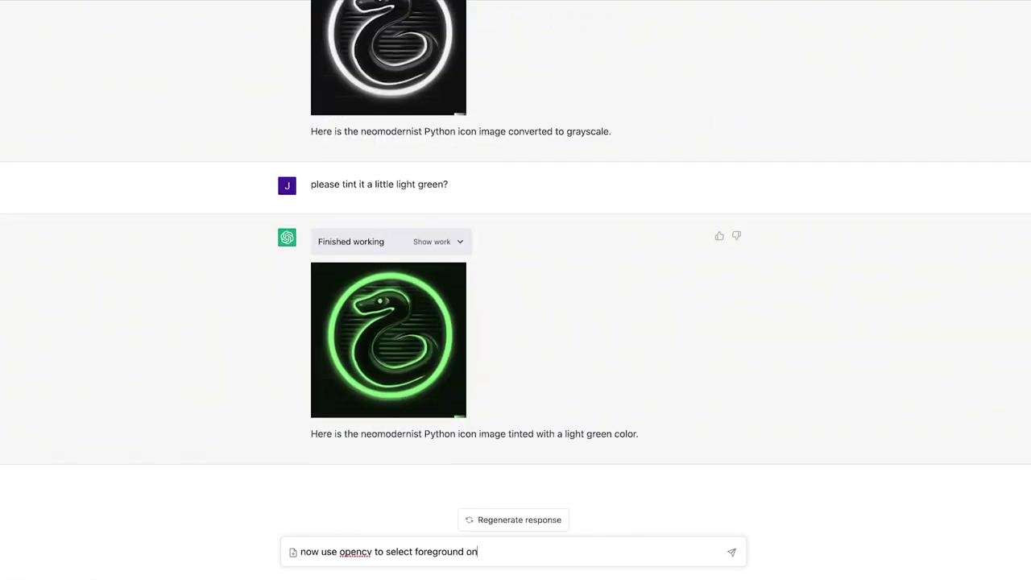
{"action": "type", "text": "y"}
{"action": "key", "text": "Return"}
{"action": "type", "text": "can you make a download link for me?"}
{"action": "key", "text": "Return"}
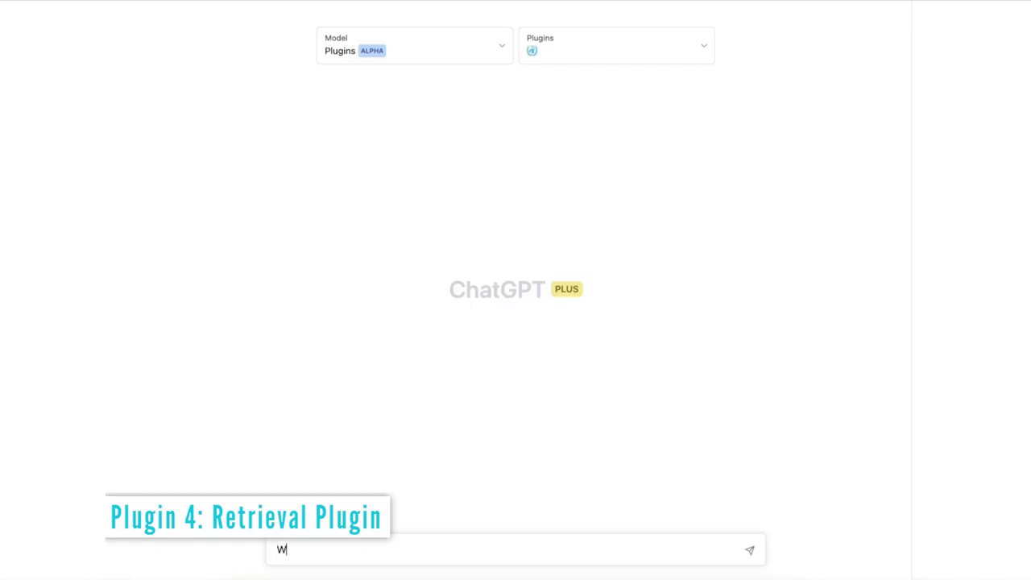
Step: Ask the United Nations plugin 'What human rights were introduced last year?'
{"action": "type", "text": "hat human rights were introduc"}
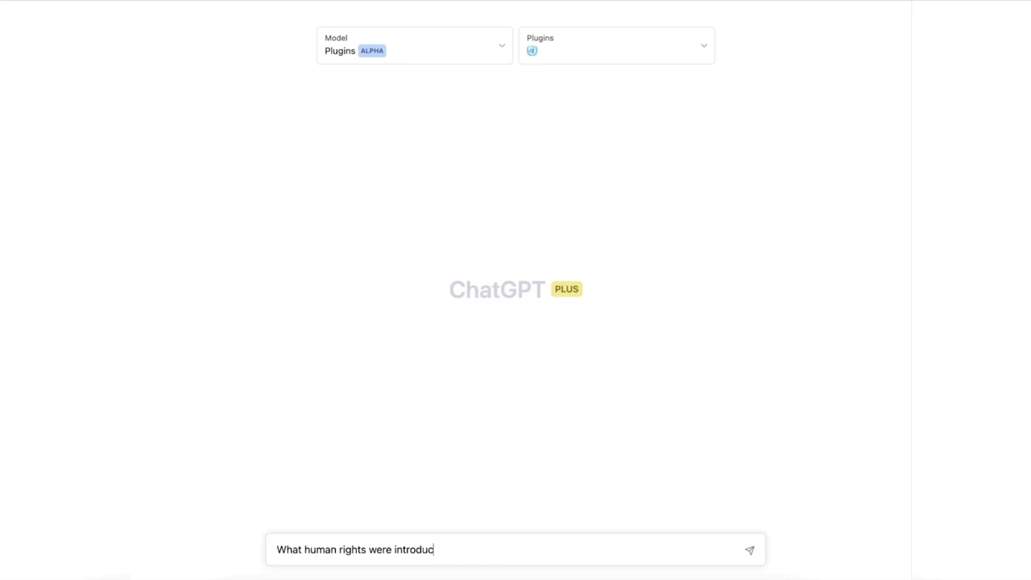
{"action": "type", "text": "ed last year?"}
{"action": "key", "text": "Return"}
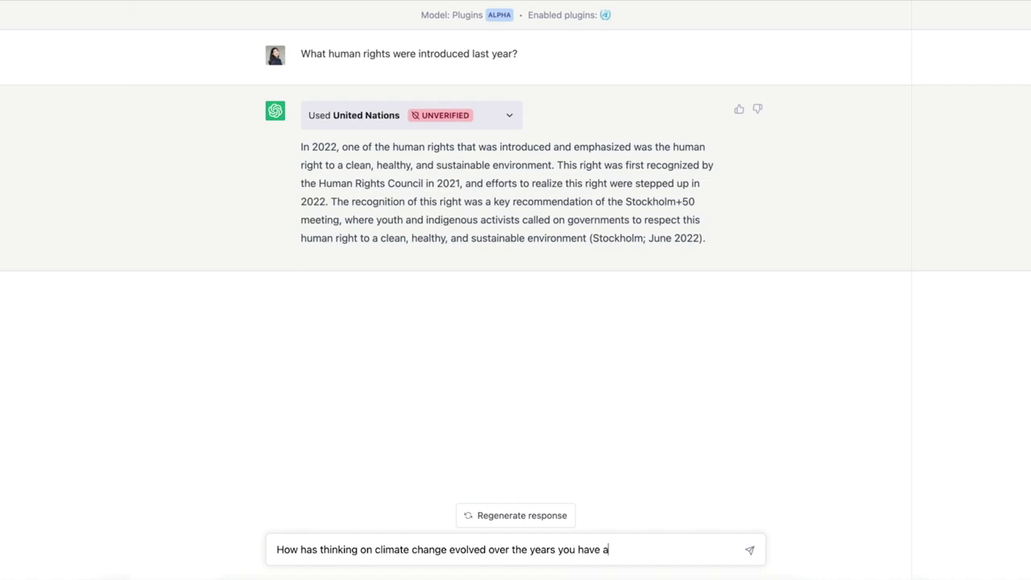
Step: Send the question asking how climate-change thinking evolved over the years, requesting a table
{"action": "key", "text": "Return"}
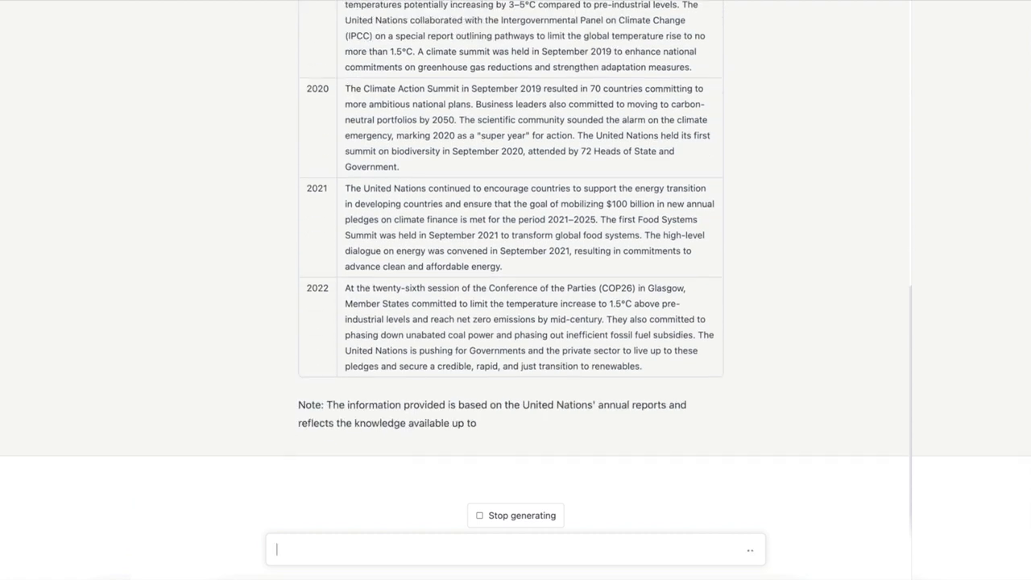
Step: Expand the 'Used United Nations' details and scroll through the per-year 2018–2022 queries and excerpt responses
{"action": "scroll", "coordinate": [306, 360], "scroll_direction": "up", "scroll_amount": 5}
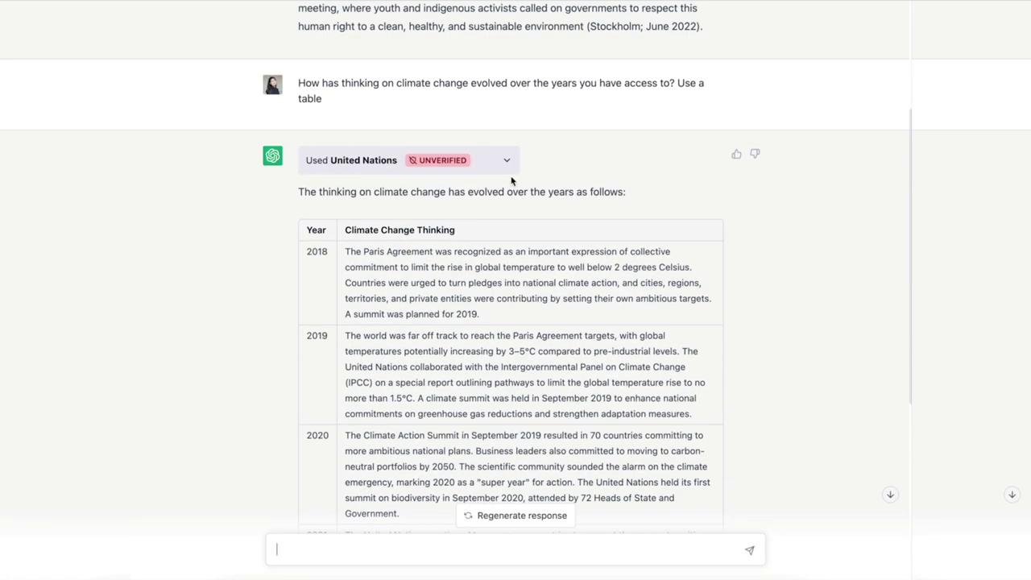
{"action": "left_click", "coordinate": [505, 161]}
{"action": "scroll", "coordinate": [439, 263], "scroll_direction": "down", "scroll_amount": 1}
{"action": "scroll", "coordinate": [439, 263], "scroll_direction": "down", "scroll_amount": 5}
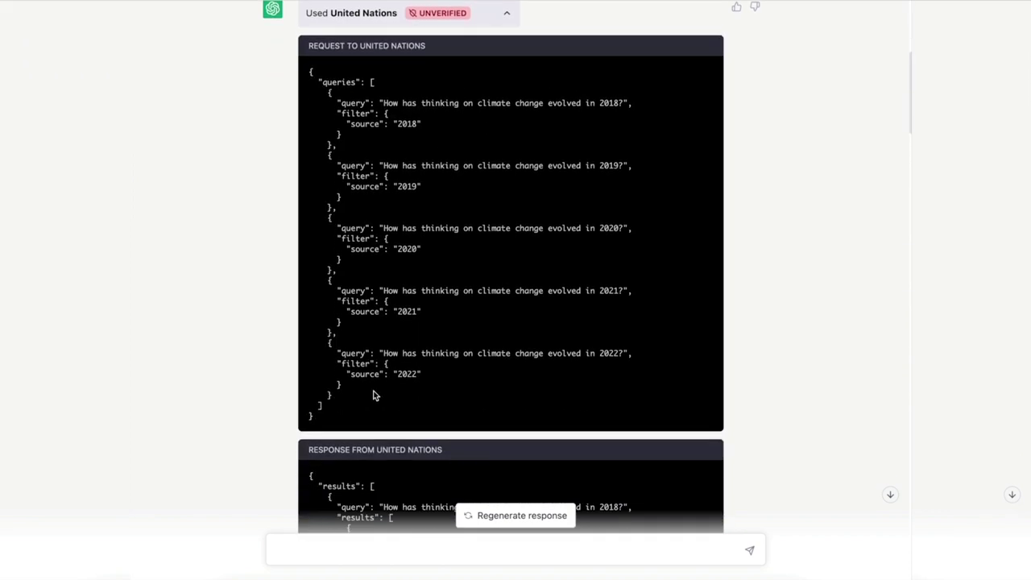
{"action": "scroll", "coordinate": [372, 390], "scroll_direction": "down", "scroll_amount": 8}
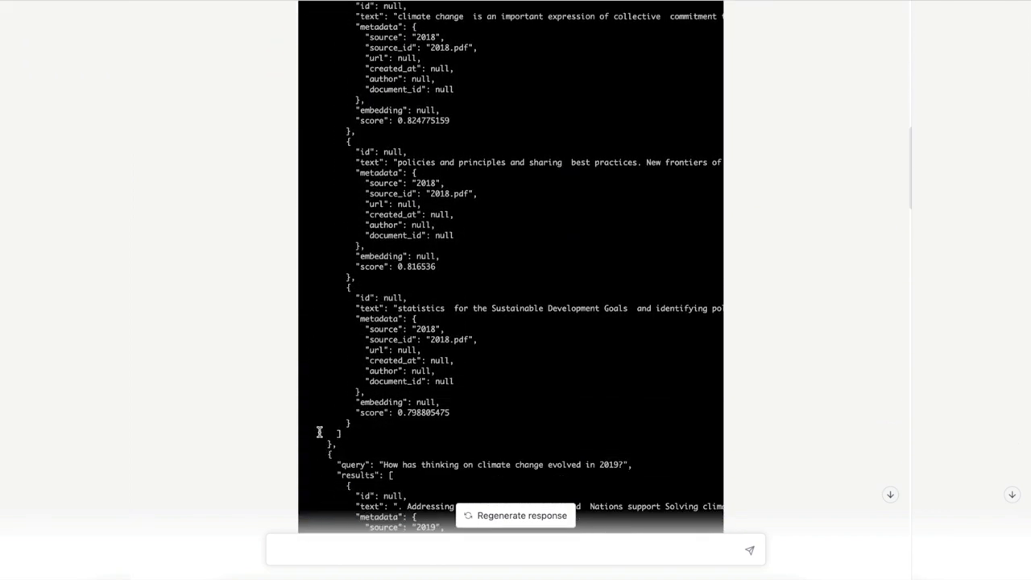
{"action": "scroll", "coordinate": [319, 432], "scroll_direction": "down", "scroll_amount": 15}
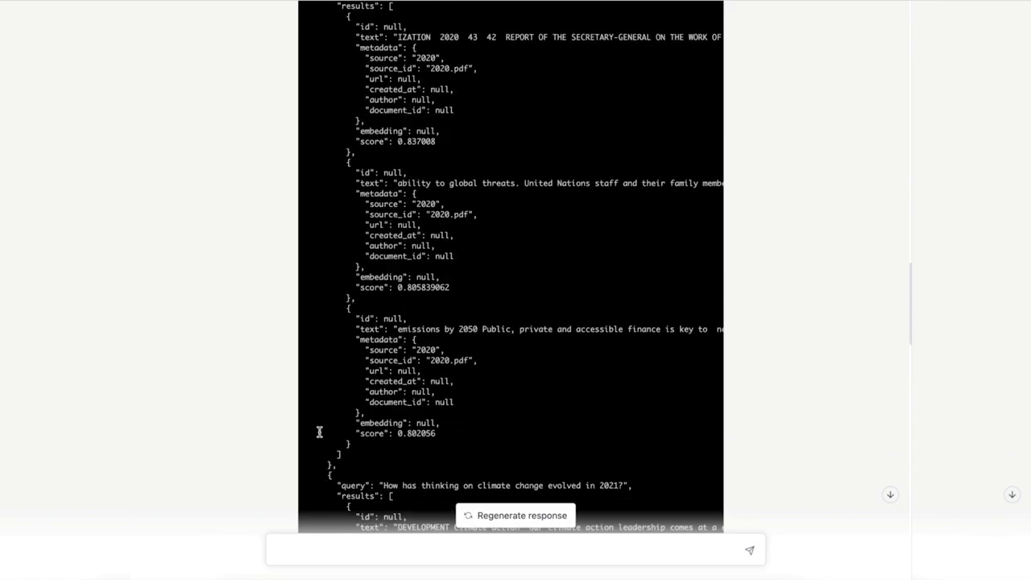